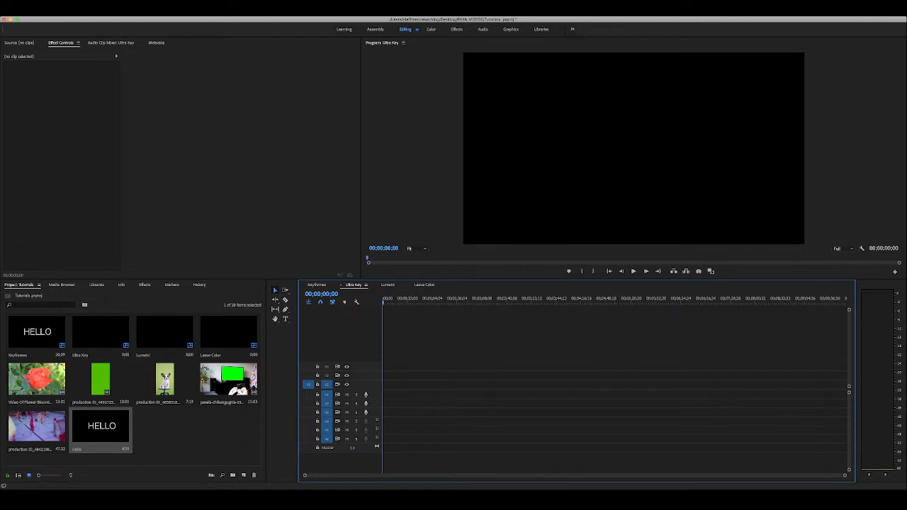
Place the vertical green-screen clip at the start of the Ultra Key sequence and preview it in the timeline
mouse_move(100, 379)
mouse_down()
mouse_move(177, 383)
mouse_move(385, 365)
mouse_move(385, 388)
mouse_move(92, 382)
mouse_up()
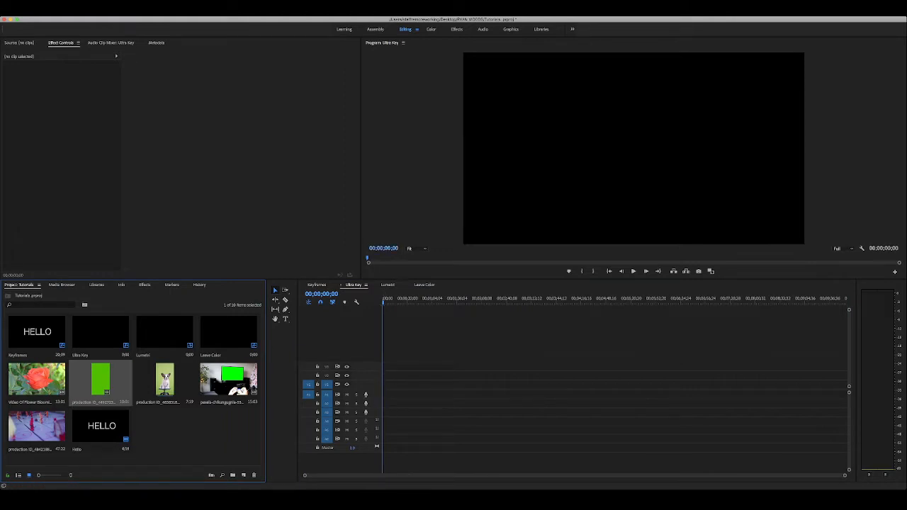
double_click(92, 383)
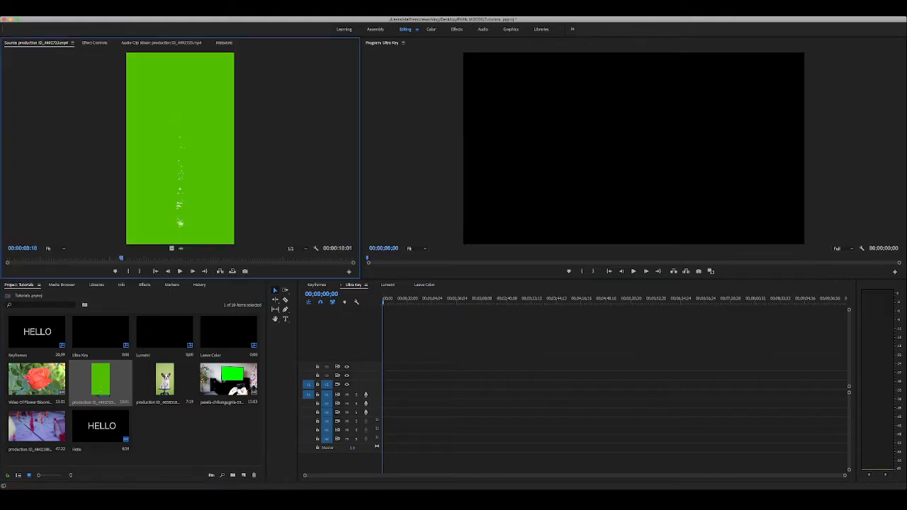
drag(180, 148, 385, 384)
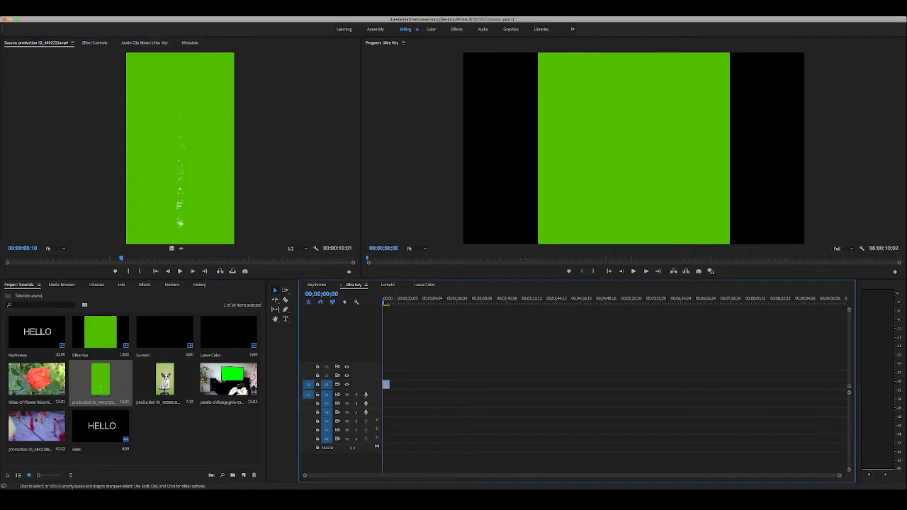
key(space)
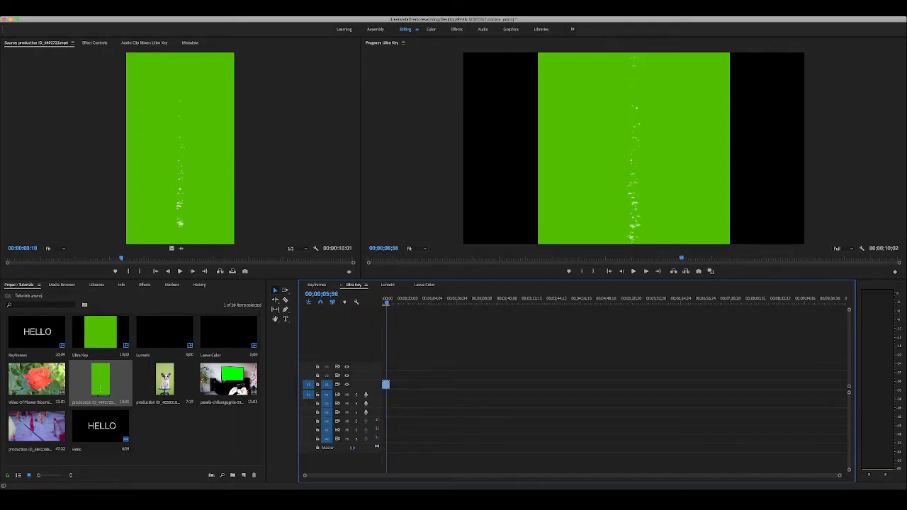
drag(386, 303, 386, 303)
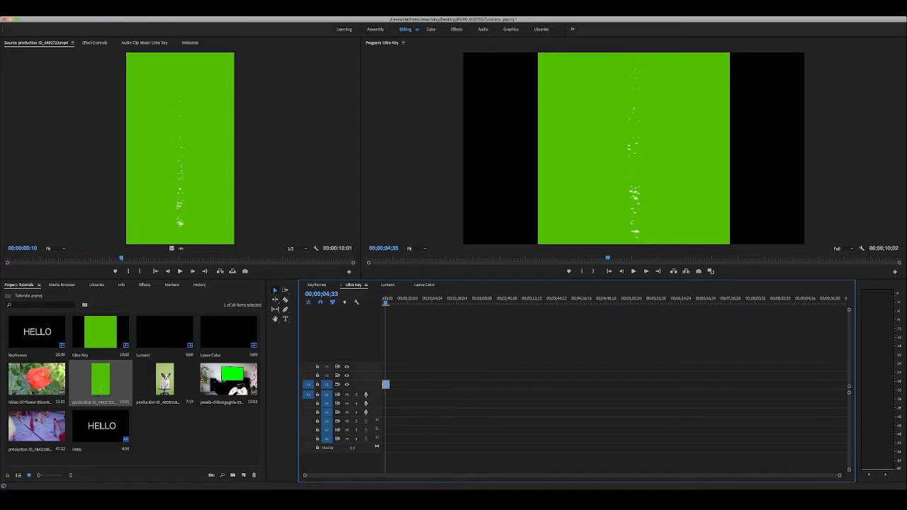
Search the effects for "ultra key" and apply the Ultra Key effect to the green-screen clip in the timeline
key(shift+7)
click(39, 294)
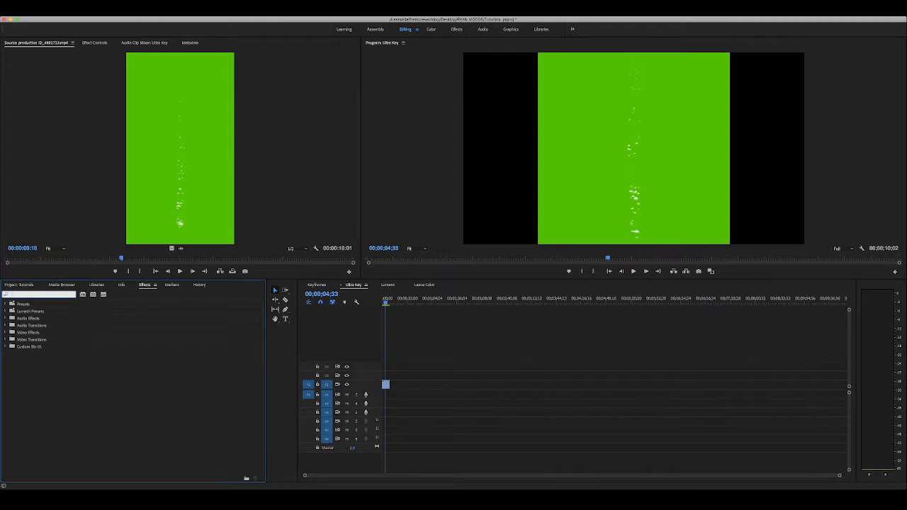
text(ultra key)
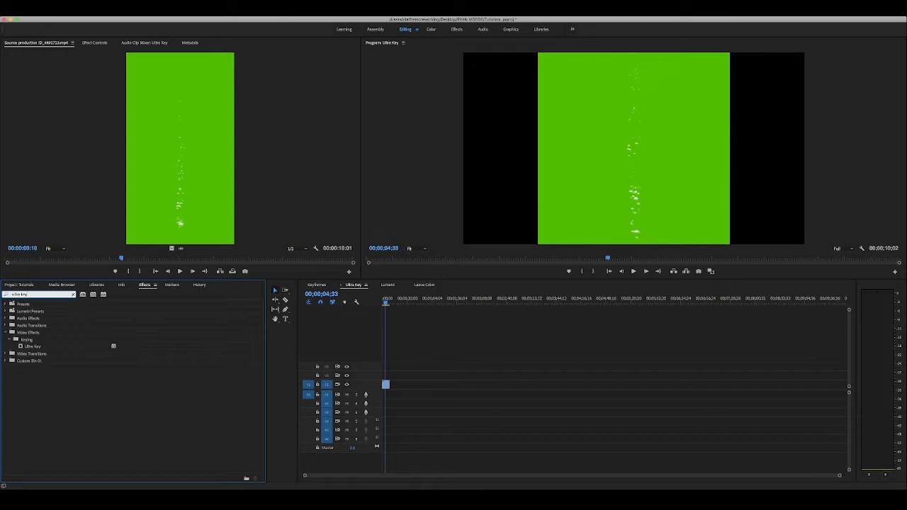
click(33, 346)
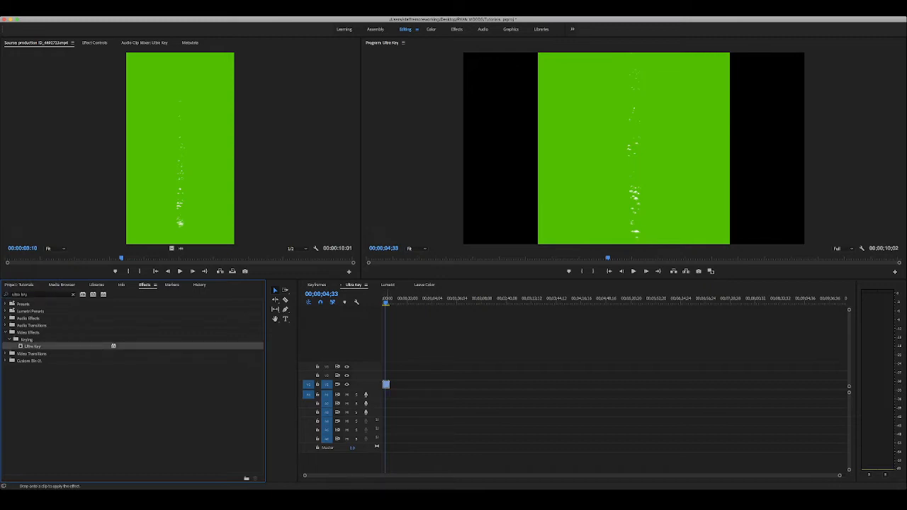
drag(33, 346, 386, 384)
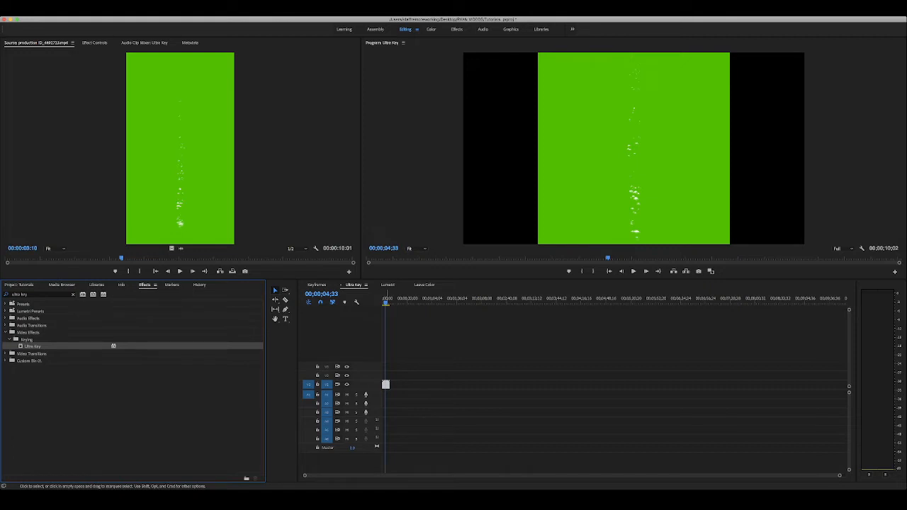
Sample the clip's green background in the program preview as the Ultra Key key colour
key(shift+5)
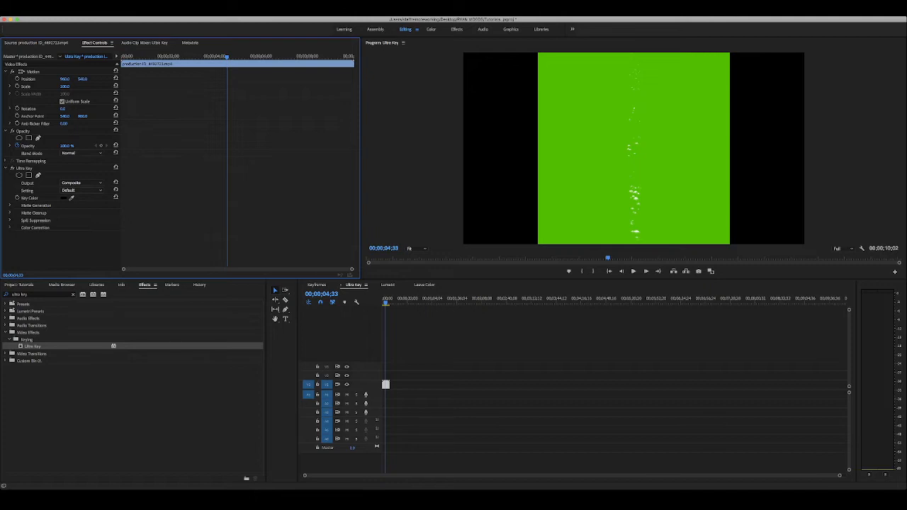
click(71, 197)
click(588, 147)
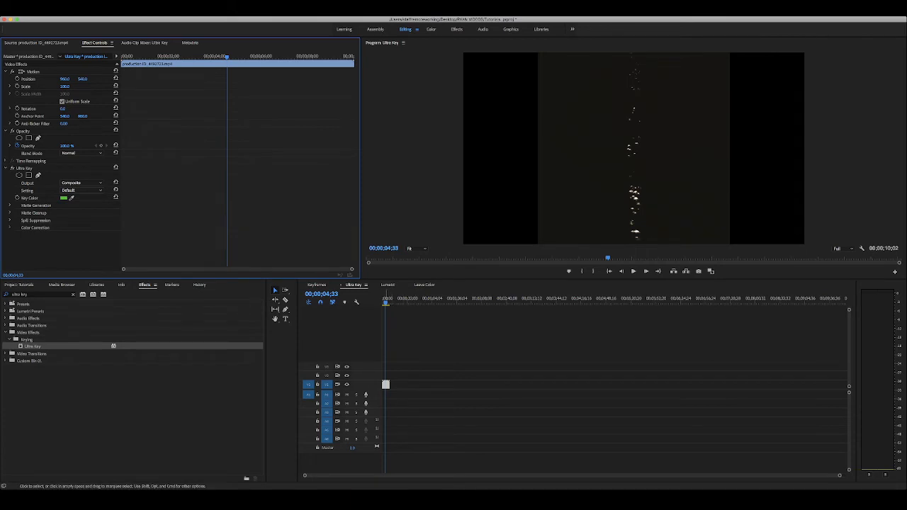
Move the keyed clip up to V2 and place the blooming flower video beneath it on V1
click(385, 381)
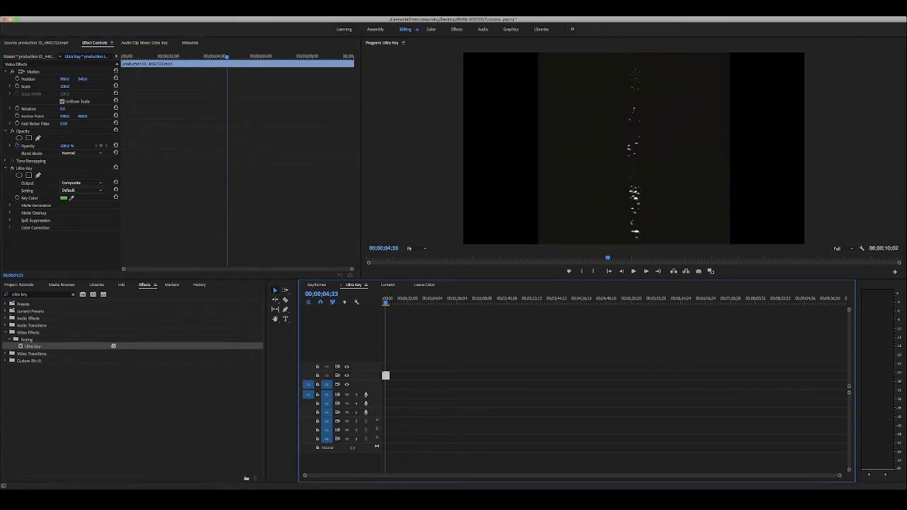
key(shift+1)
drag(35, 382, 386, 376)
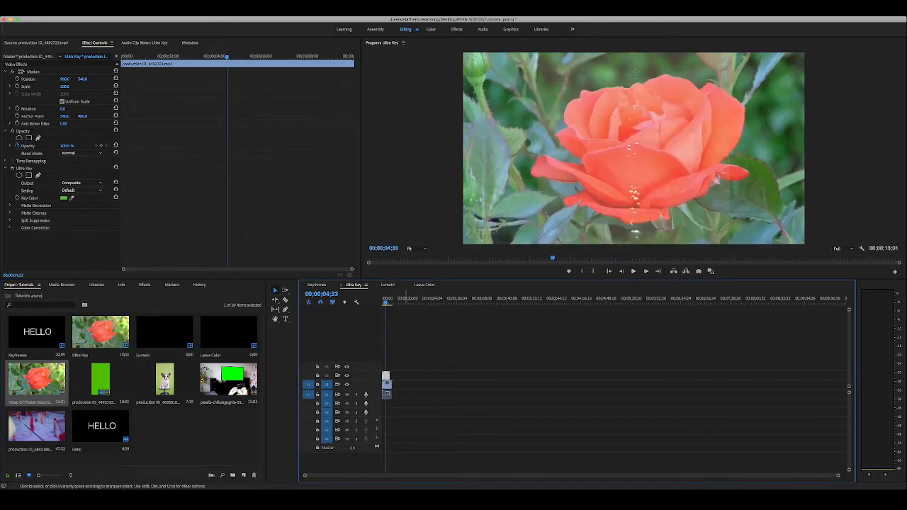
Switch the Ultra Key setting to Aggressive and check the composite at several frames, hiding and showing the flower track
drag(386, 297, 384, 296)
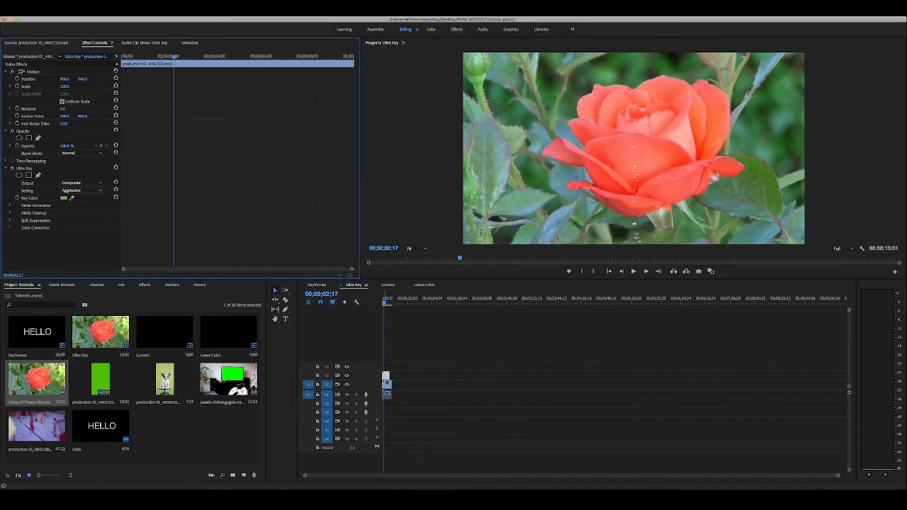
drag(385, 302, 386, 303)
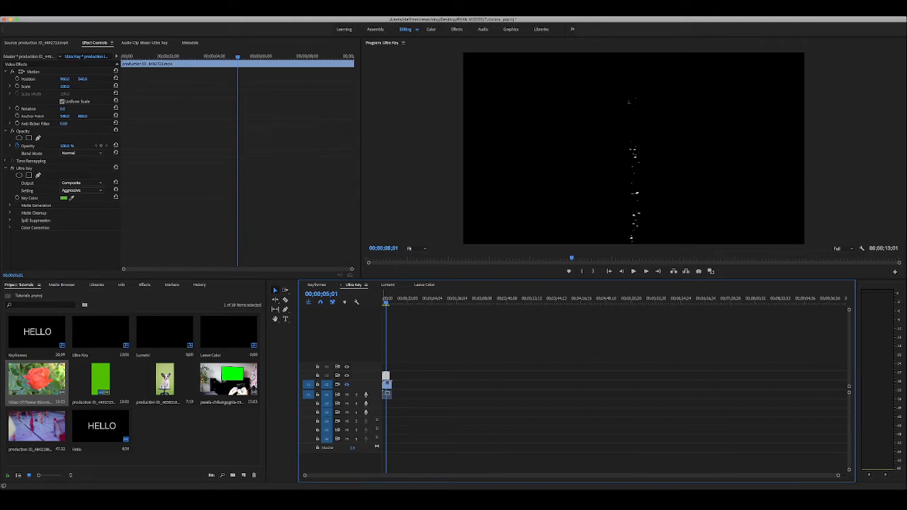
click(346, 384)
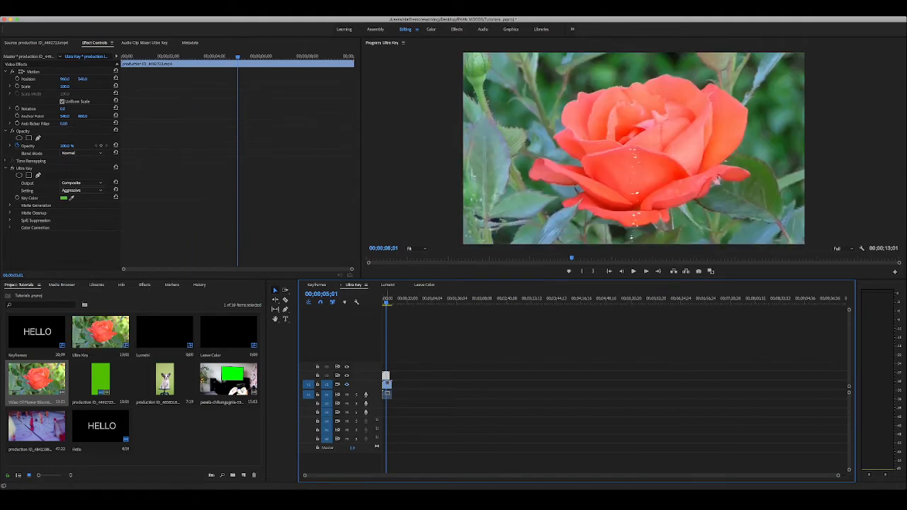
drag(386, 303, 386, 303)
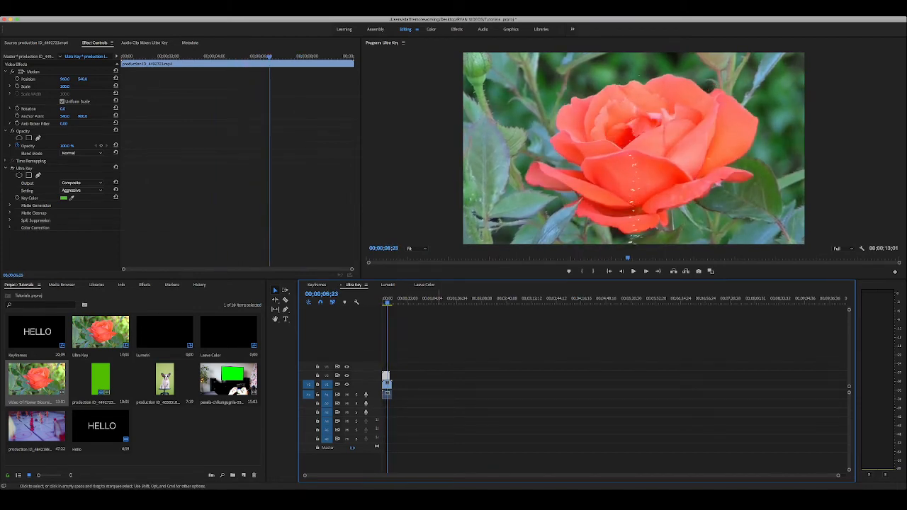
Delete the flower video and the keyed green-screen clip from the Ultra Key sequence
click(386, 385)
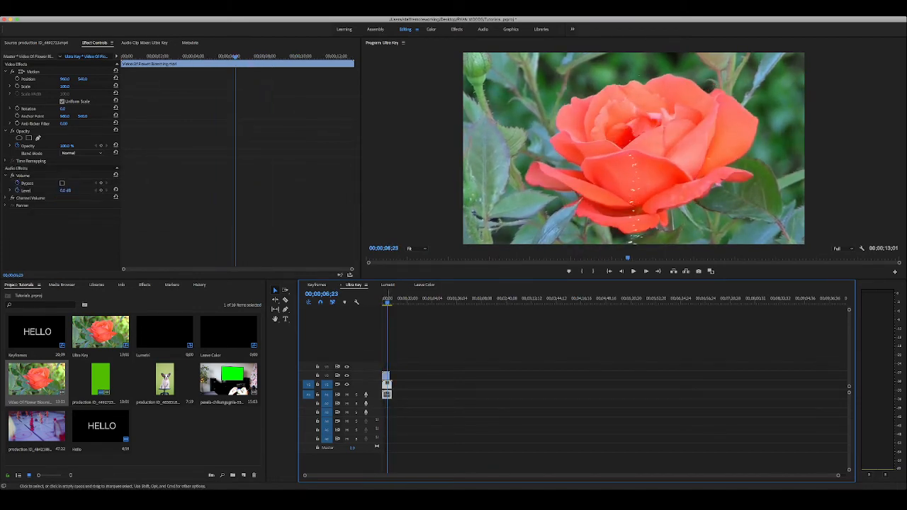
key(Delete)
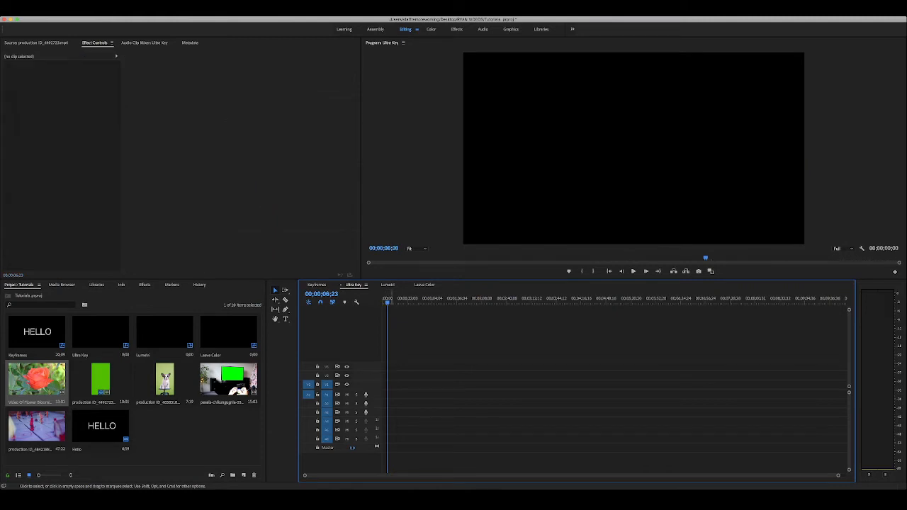
click(392, 298)
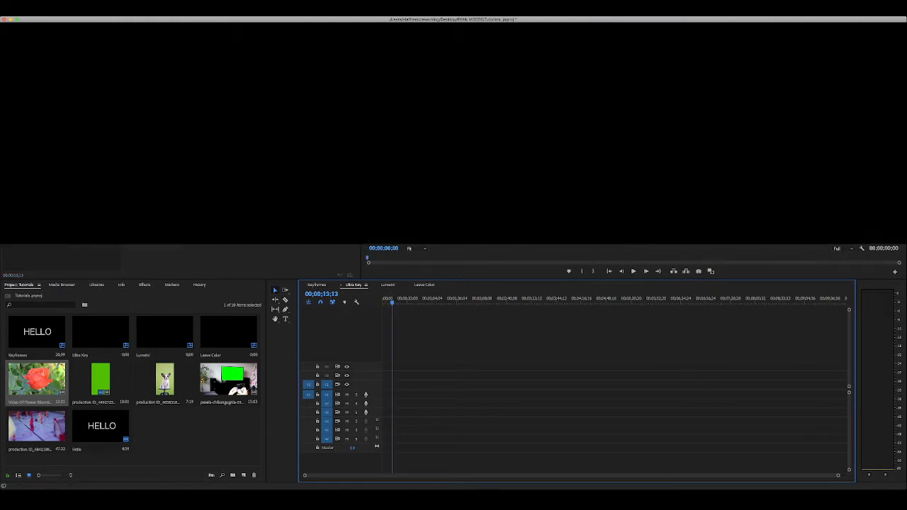
Place the dog clip on V1 at the start of the sequence and fit it to the frame height
drag(392, 301, 420, 300)
drag(165, 379, 385, 384)
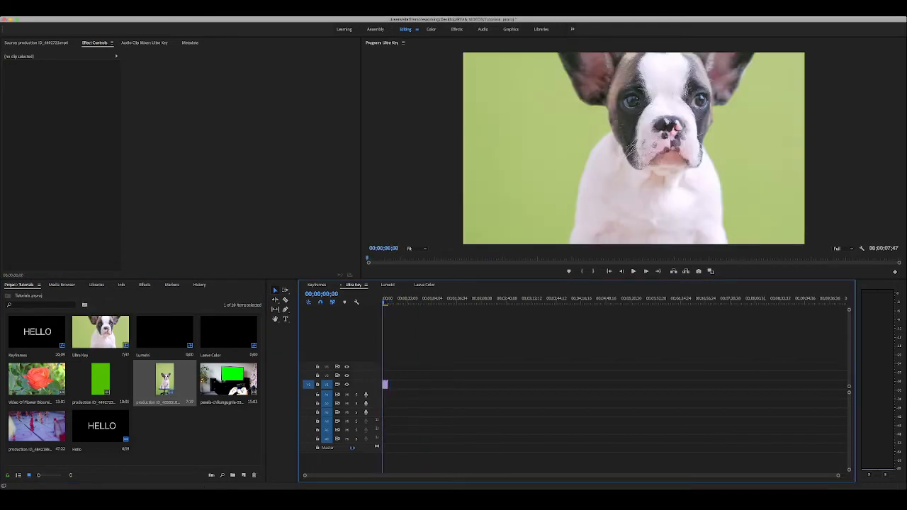
click(384, 384)
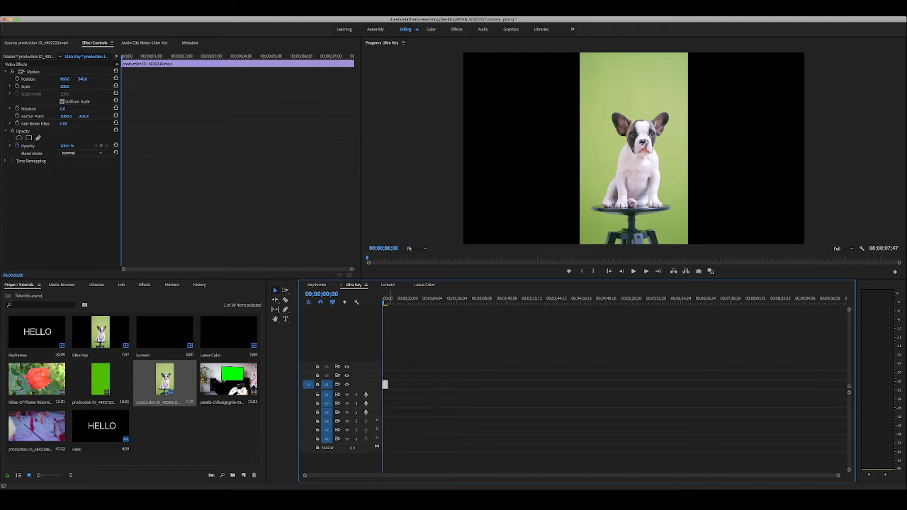
Apply Ultra Key to the dog clip, sample its light green background as the key colour and choose the Aggressive setting
key(shift+7)
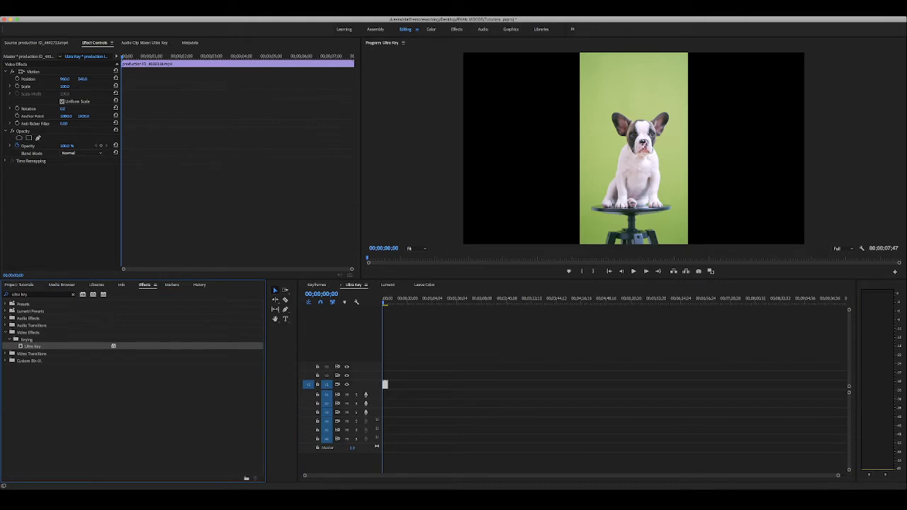
drag(32, 346, 385, 385)
click(70, 198)
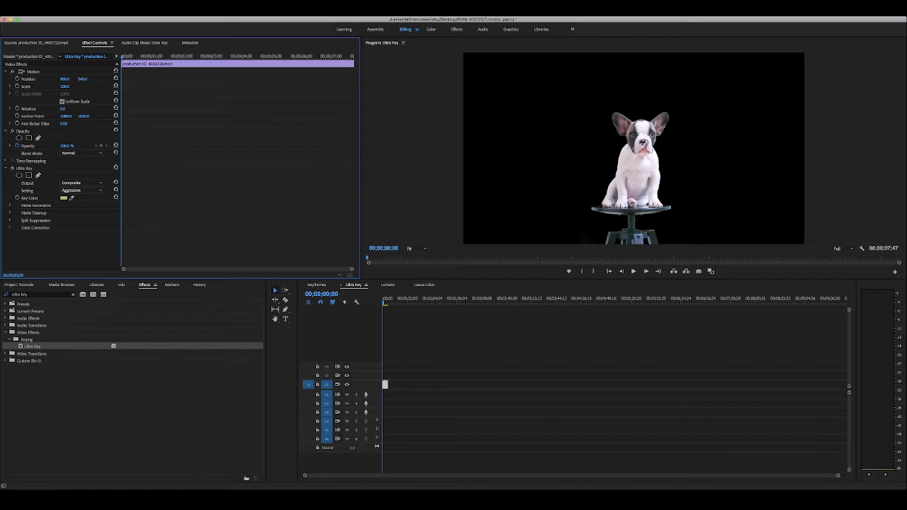
Fine-tune the dog clip's Matte Generation values, adjusting Pedestal and setting Shadow to 50
click(10, 205)
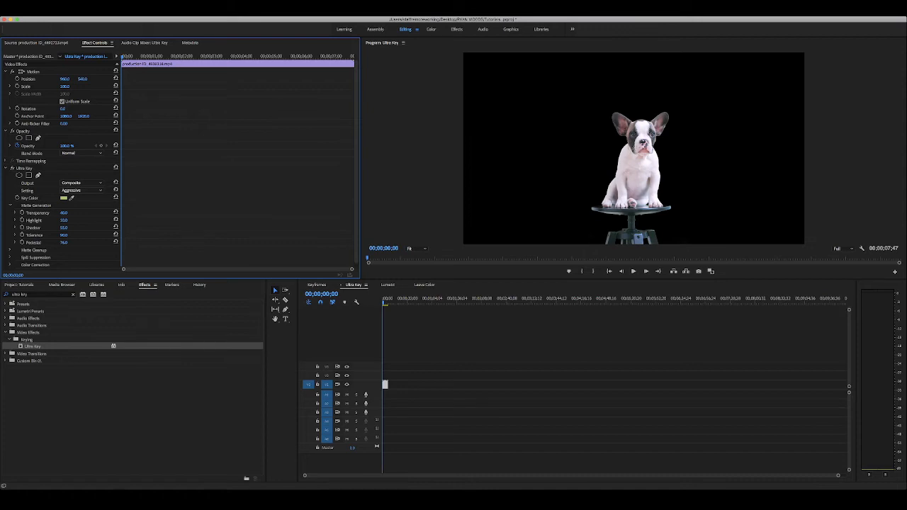
drag(64, 242, 45, 242)
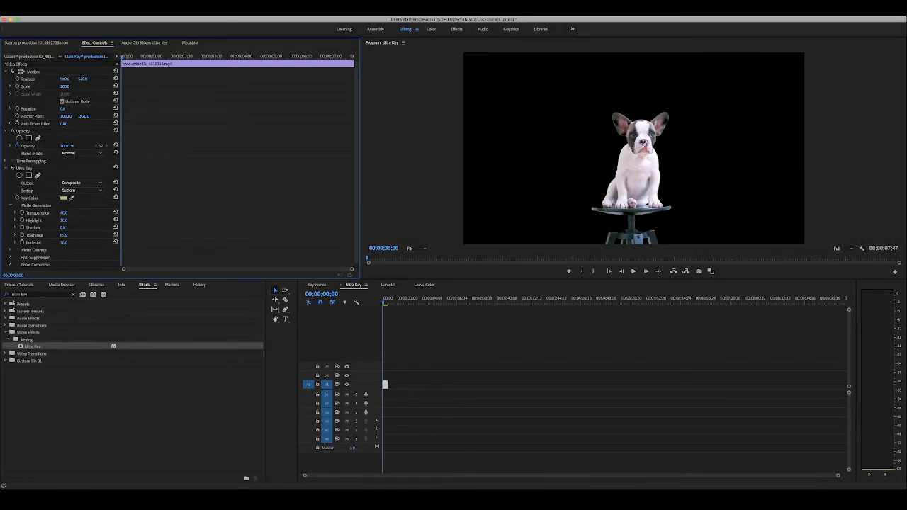
mouse_move(63, 228)
mouse_down()
mouse_move(99, 228)
mouse_move(67, 228)
mouse_up()
drag(67, 228, 95, 227)
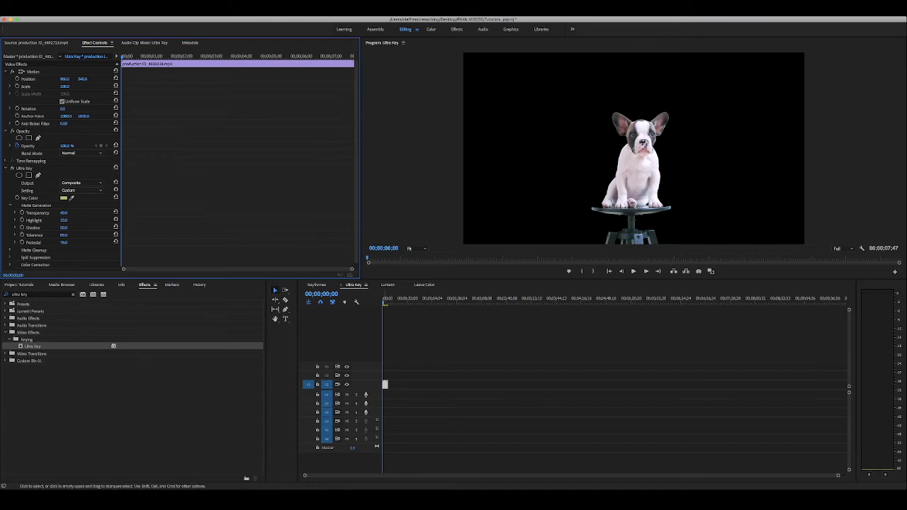
Move the keyed dog clip to V2, place the blooming flower video on V1 beneath it and preview the composite
click(385, 376)
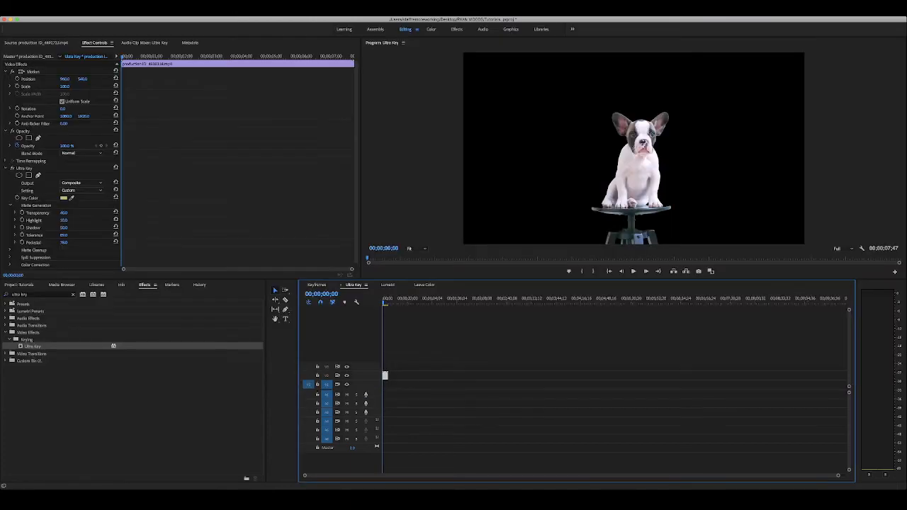
click(19, 284)
drag(37, 380, 385, 376)
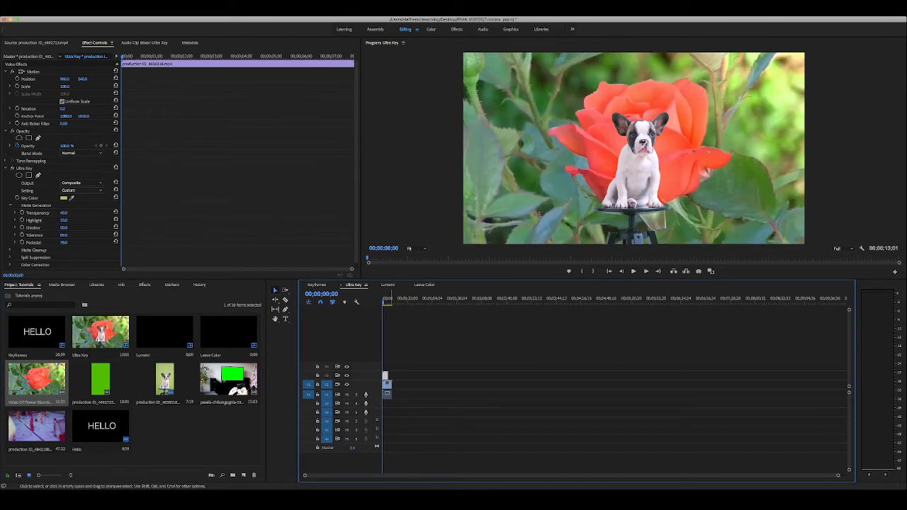
key(space)
drag(385, 299, 384, 299)
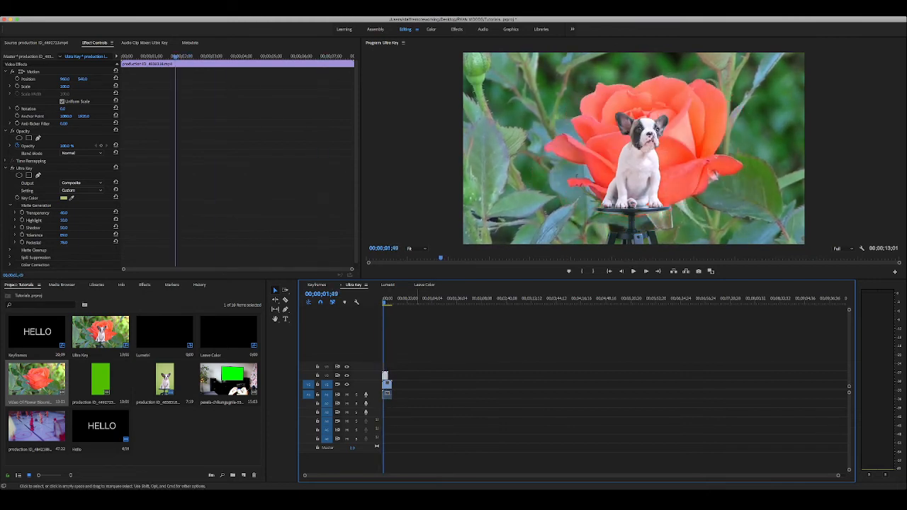
Delete the flower video and the keyed dog clip from the sequence
key(super+shift+a)
click(387, 385)
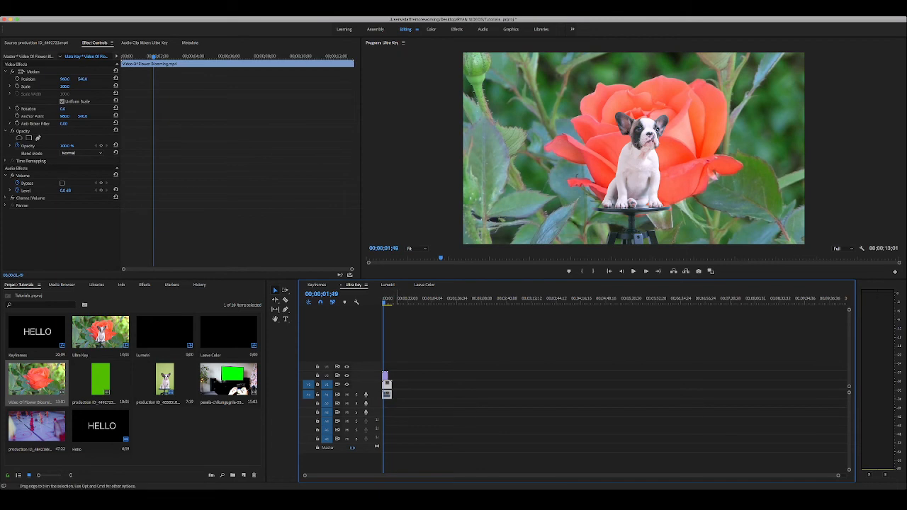
key(Delete)
click(384, 376)
key(Delete)
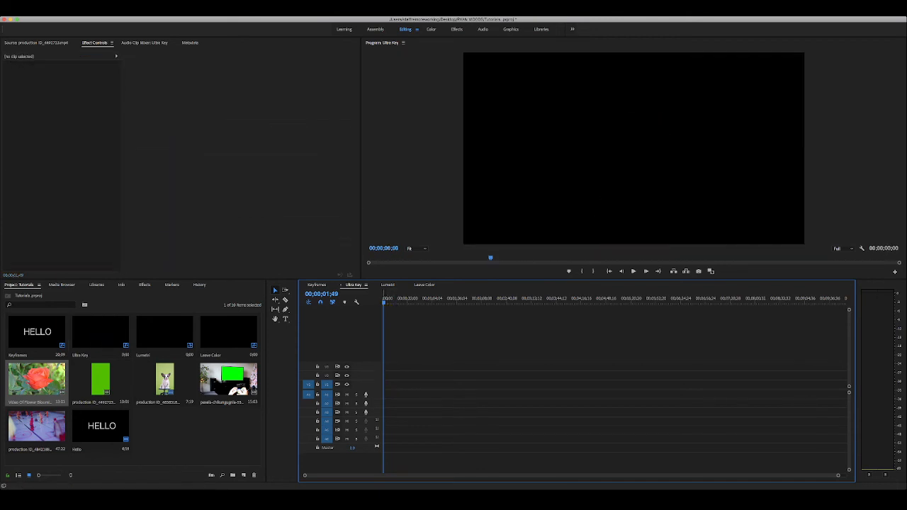
Place the clip with the green-screen television in the sequence, raise its video to V2 and bring up the Ultra Key effect
drag(224, 380, 387, 385)
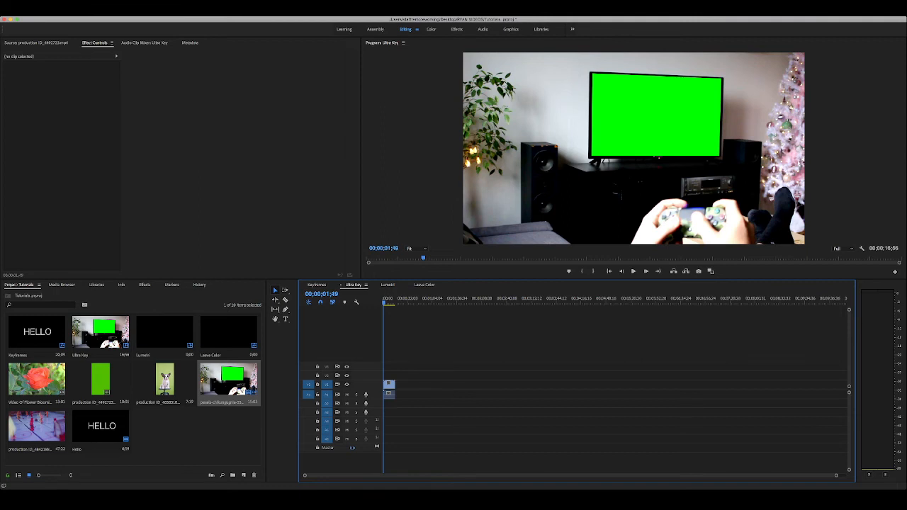
drag(389, 384, 388, 375)
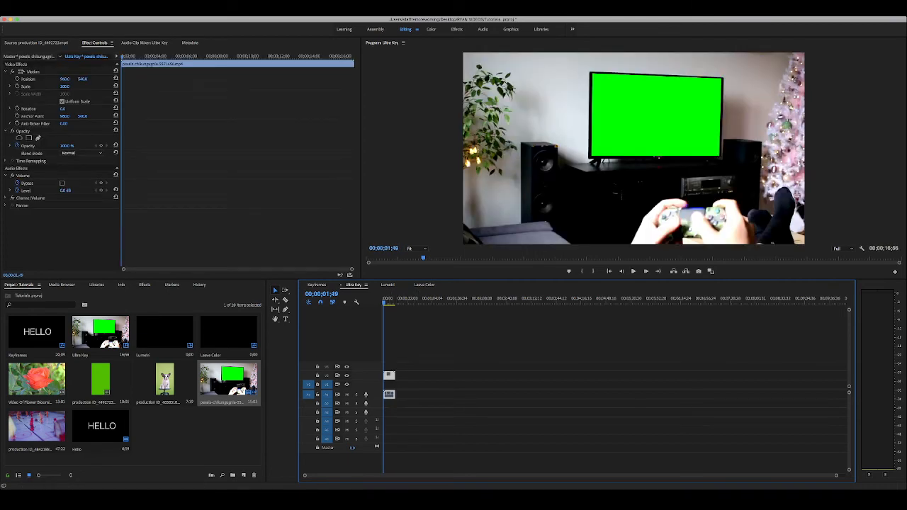
key(shift+7)
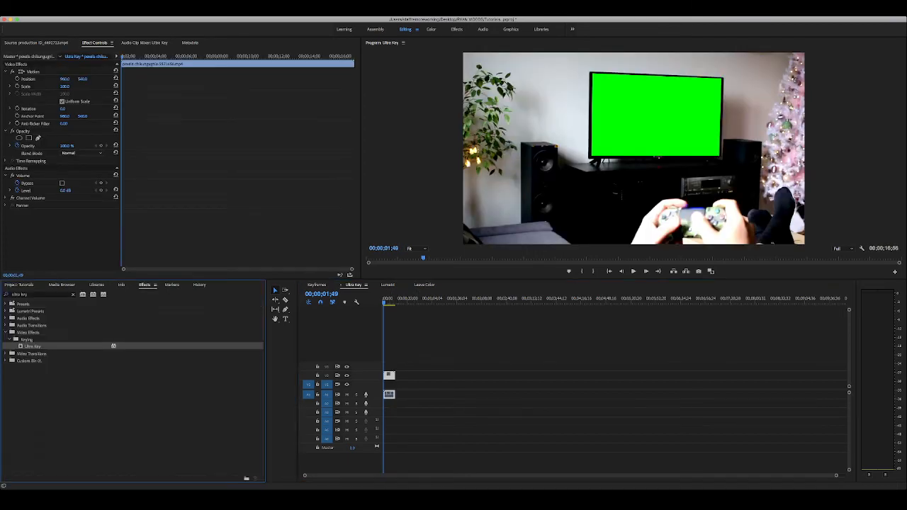
Apply Ultra Key to the television clip on V2 and sample the green screen as its Key Color
drag(390, 375, 388, 375)
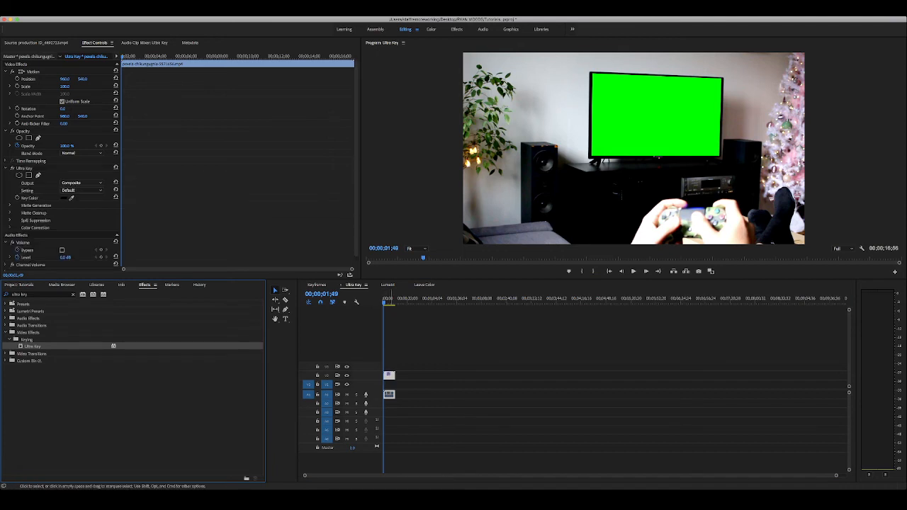
click(71, 197)
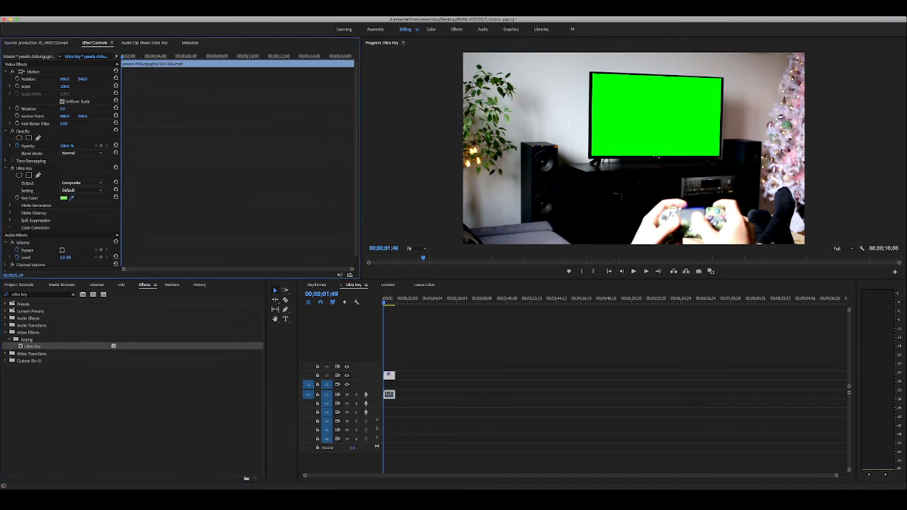
click(656, 114)
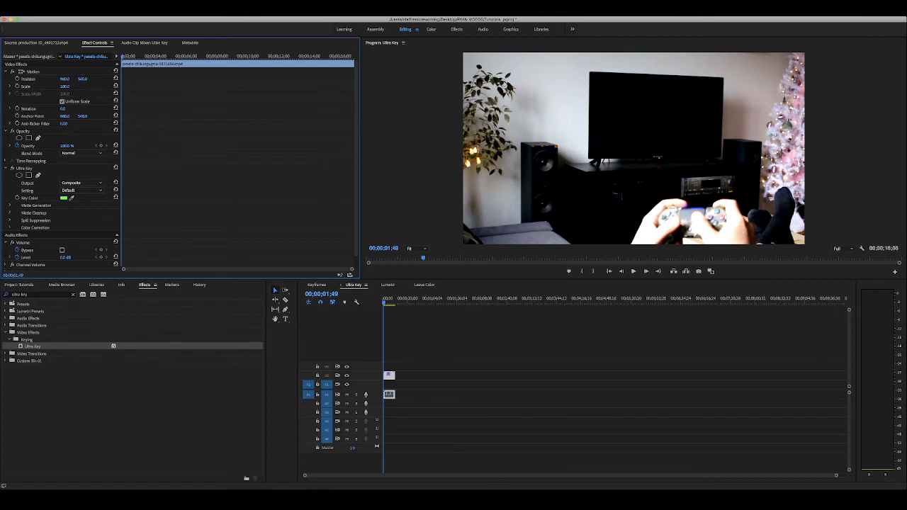
Place the purple-floor production clip on V1 beneath the keyed television clip and trim its end to match the television clip's length
click(19, 285)
click(37, 427)
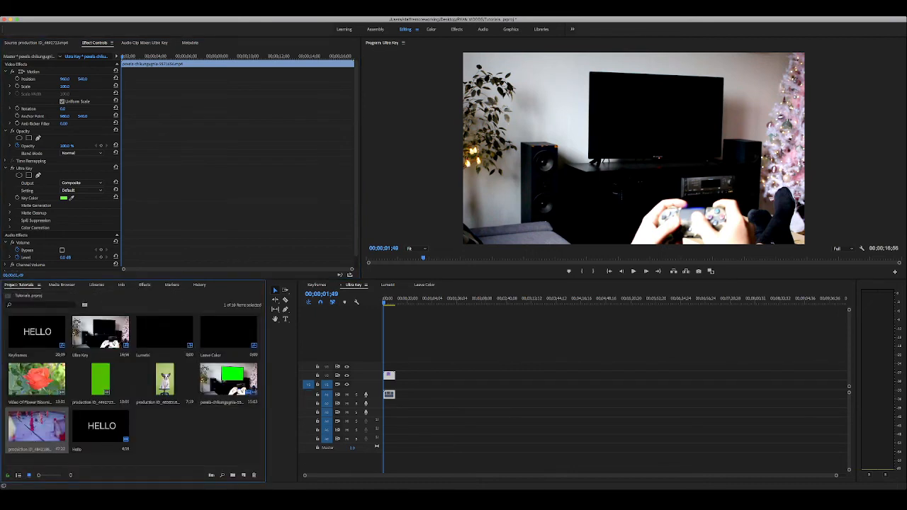
drag(37, 427, 401, 383)
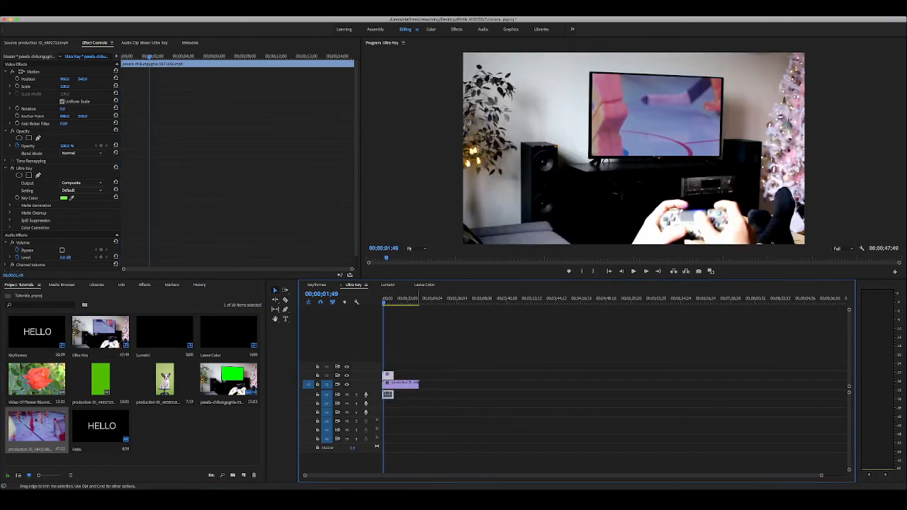
drag(418, 384, 394, 384)
Scale the V1 clip to about 30%, rotate it about 3° and position it behind the television screen, then preview the composite from the start
click(389, 384)
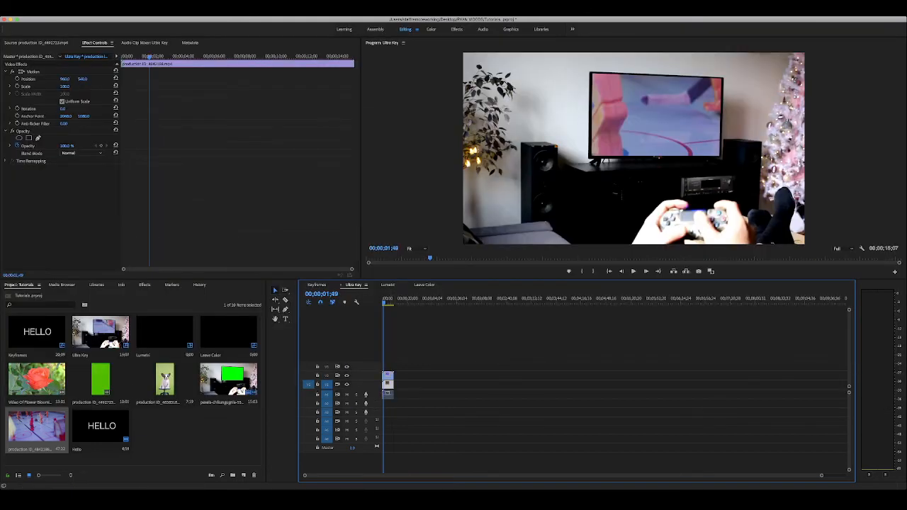
click(33, 71)
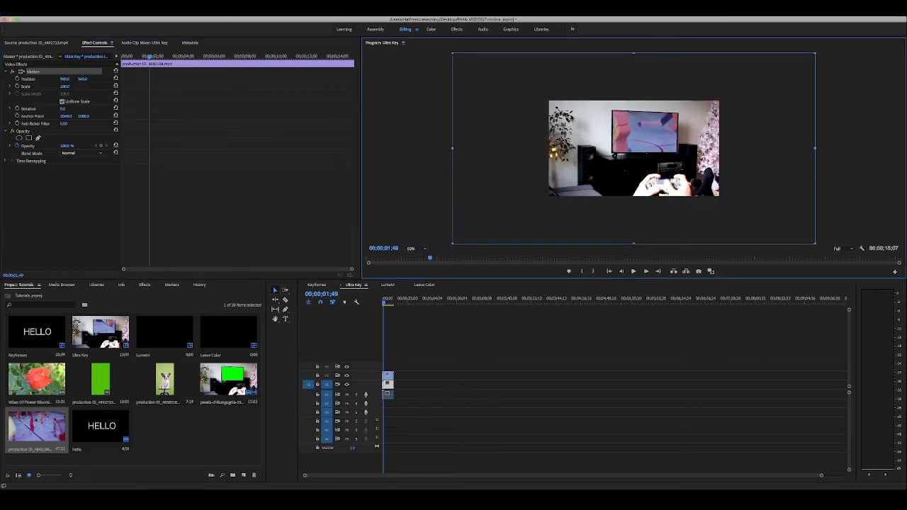
drag(814, 244, 688, 177)
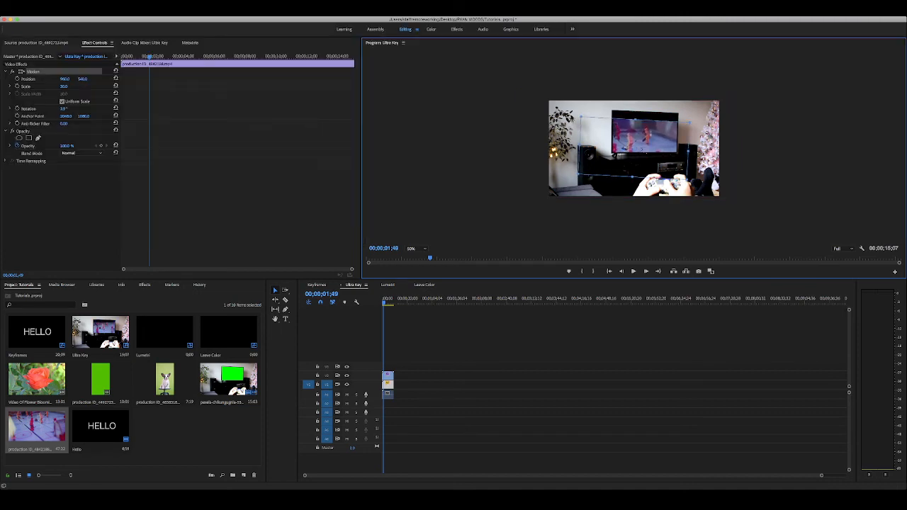
drag(642, 150, 654, 143)
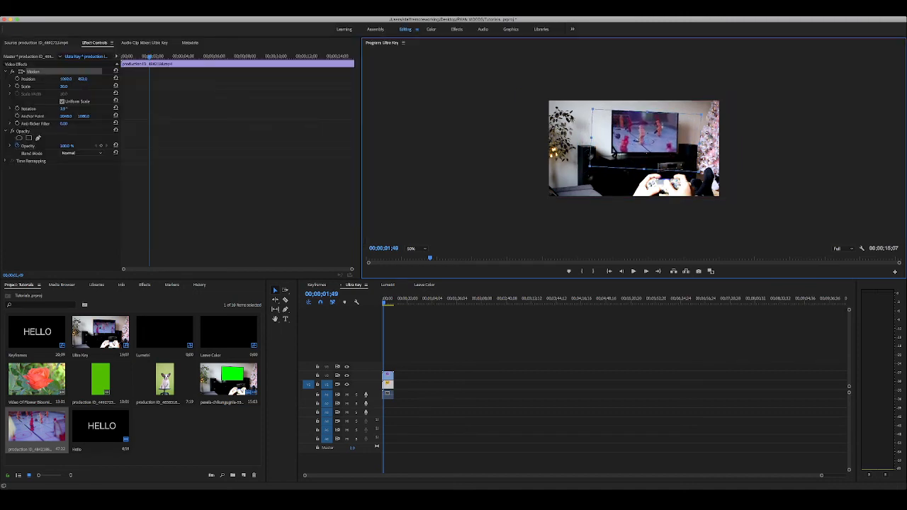
drag(385, 297, 381, 298)
key(space)
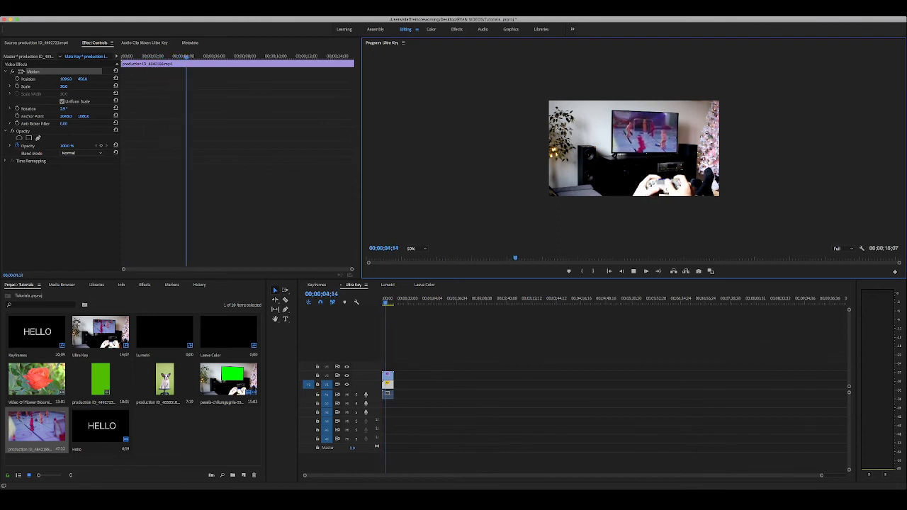
key(space)
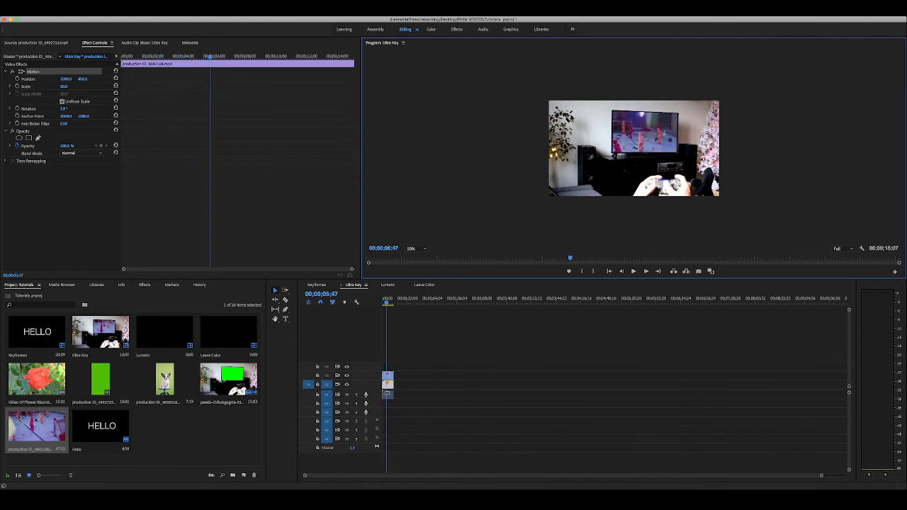
key(Escape)
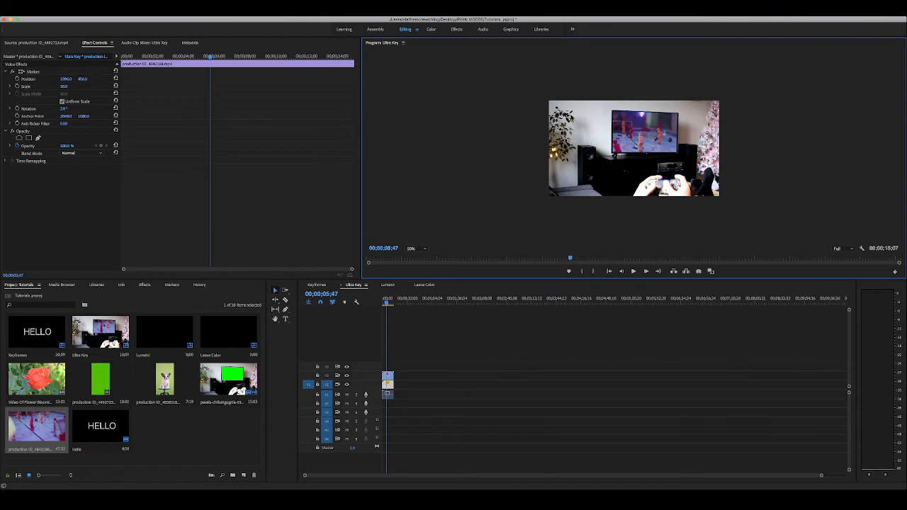